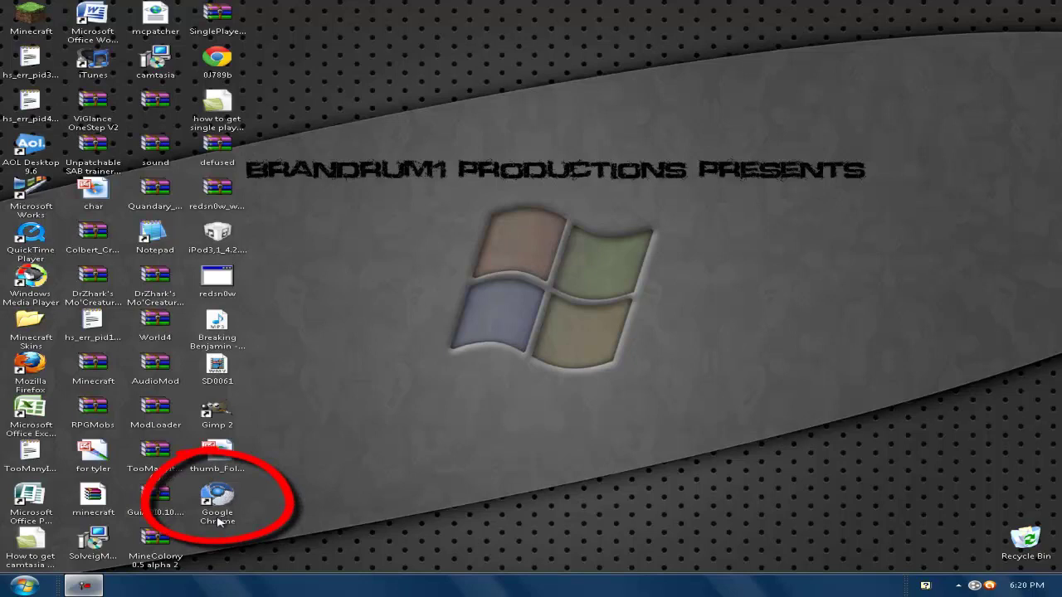
Step: Launch Google Chrome and visit the GIMP downloads page on gimp.org
left_click(218, 514)
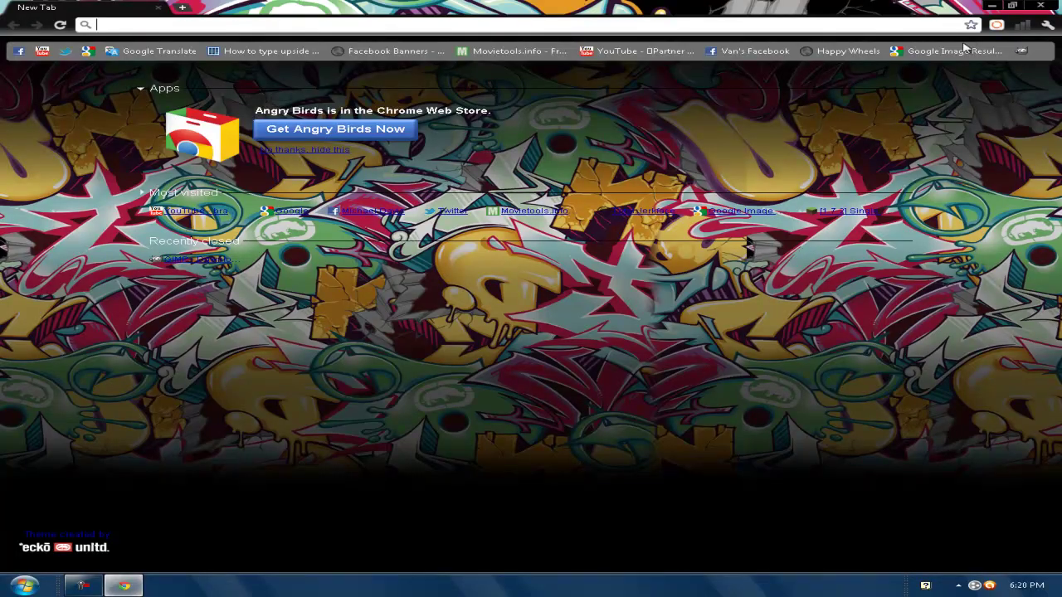
left_click(1021, 51)
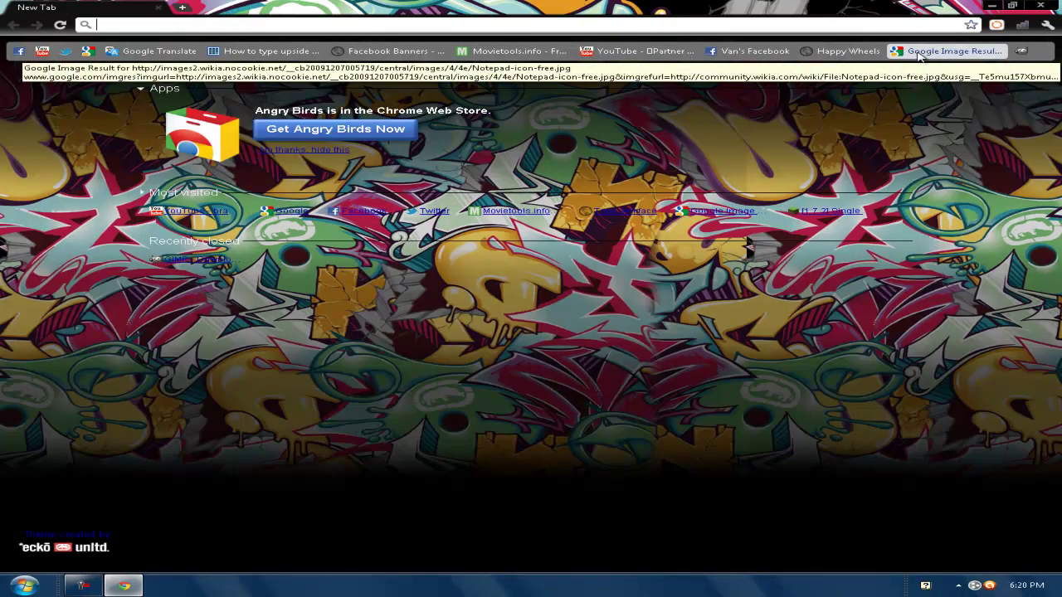
Step: Save the 200×200 notepad image from Google Images to My Pictures as Notepad-icon-free
left_click(918, 51)
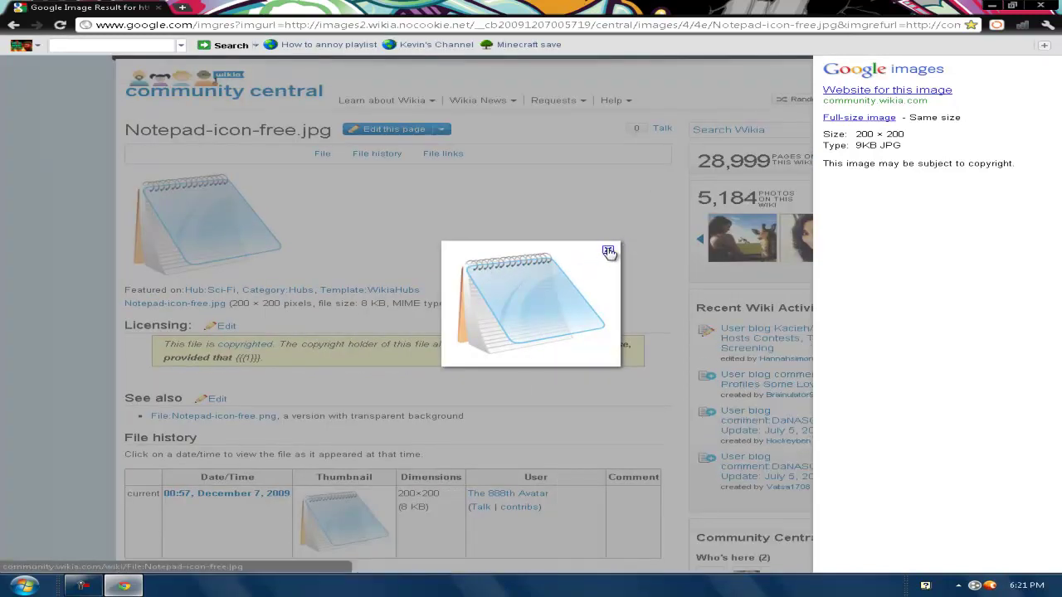
right_click(544, 284)
left_click(563, 288)
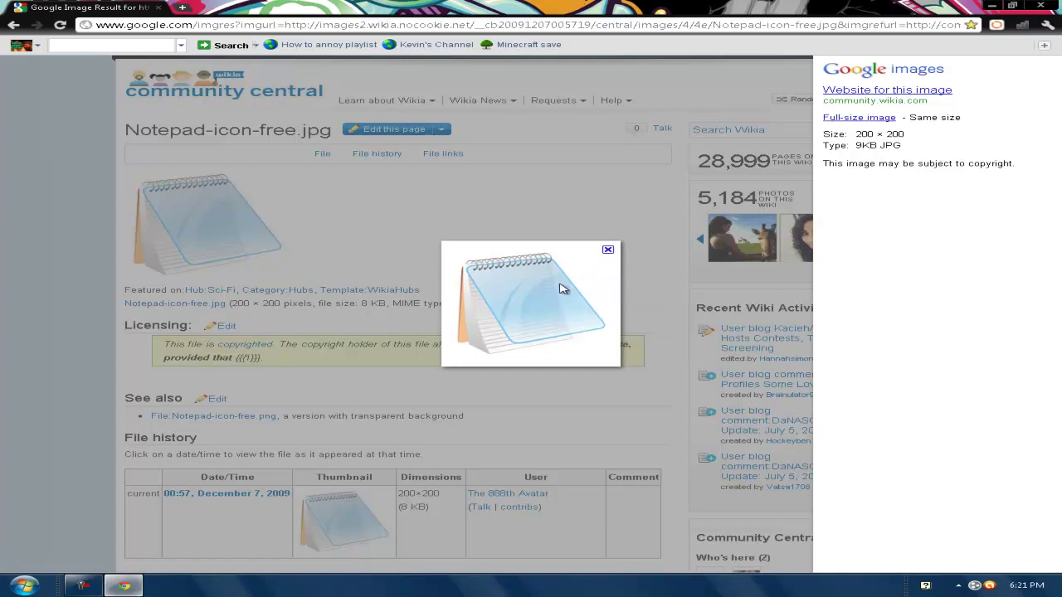
double_click(117, 84)
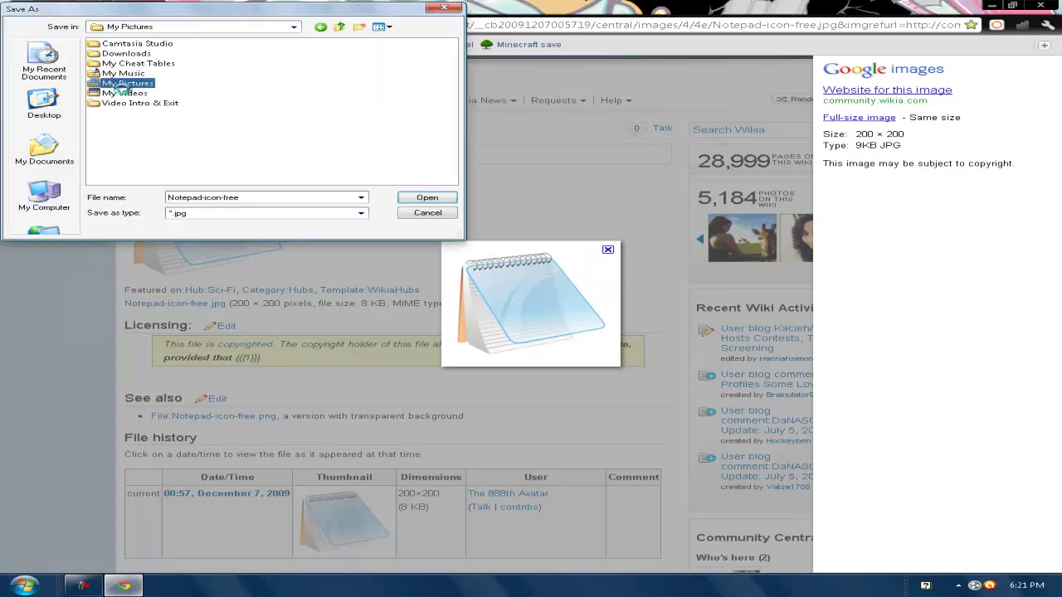
left_click(426, 197)
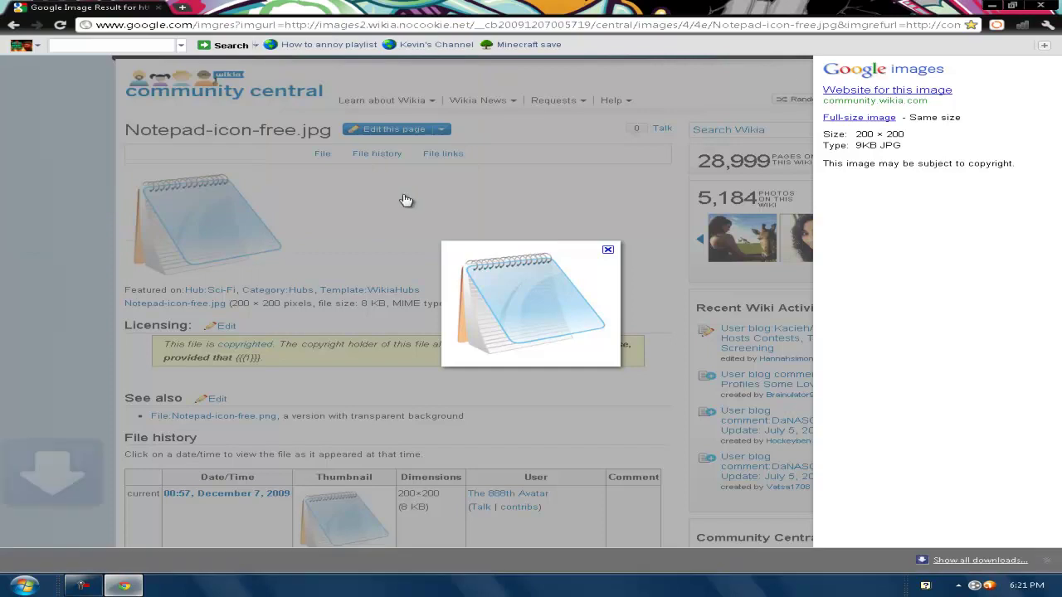
Step: Close Chrome and launch GIMP from the Start menu
left_click(1043, 6)
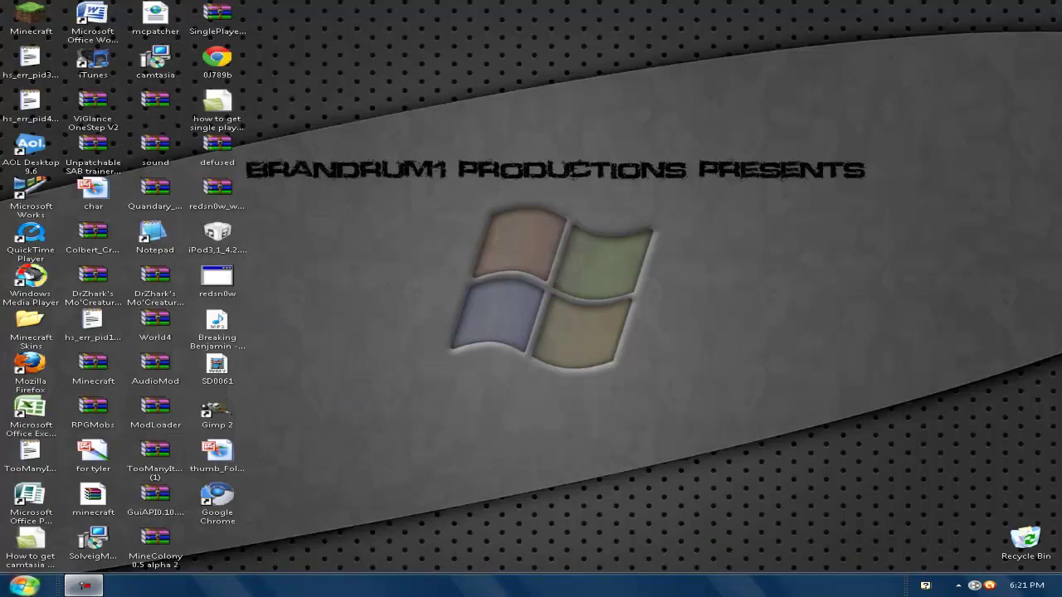
key("super")
left_click(45, 392)
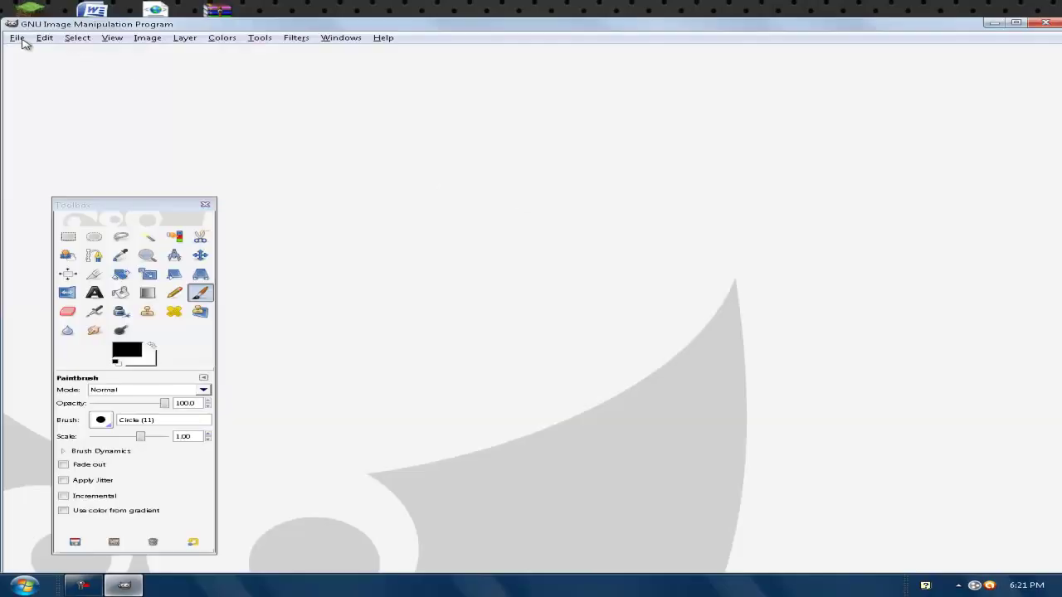
Step: Open Notepad-icon-free.jpg from My Pictures in GIMP
left_click(17, 38)
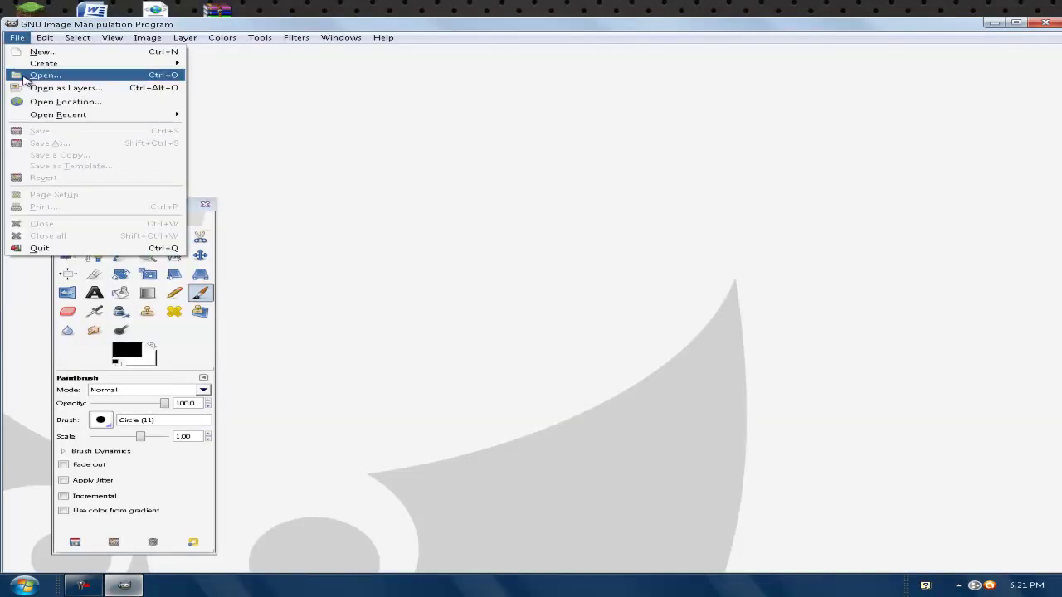
left_click(25, 79)
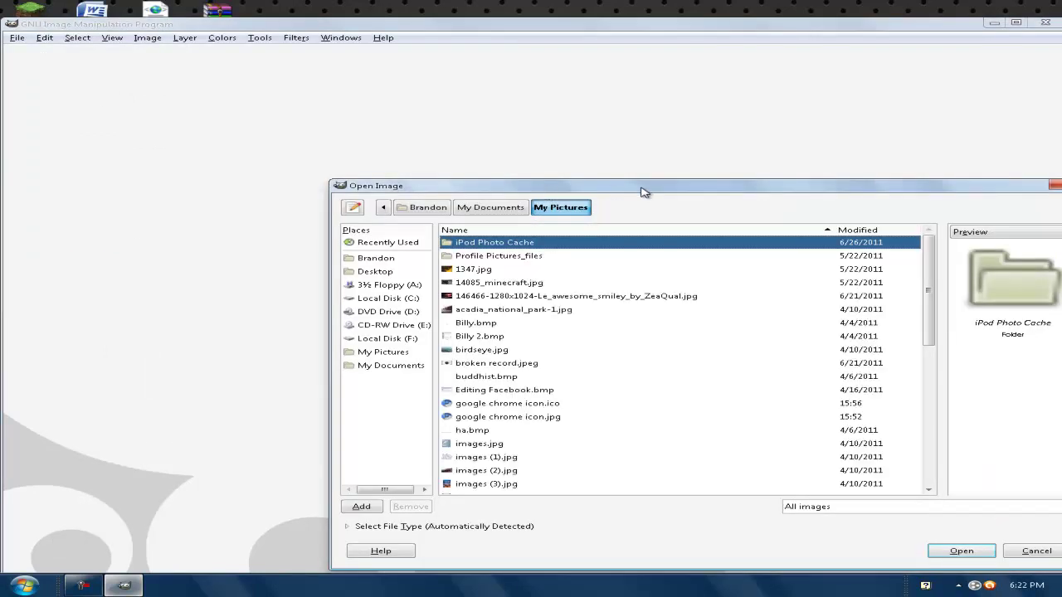
left_click_drag(931, 280, 928, 415)
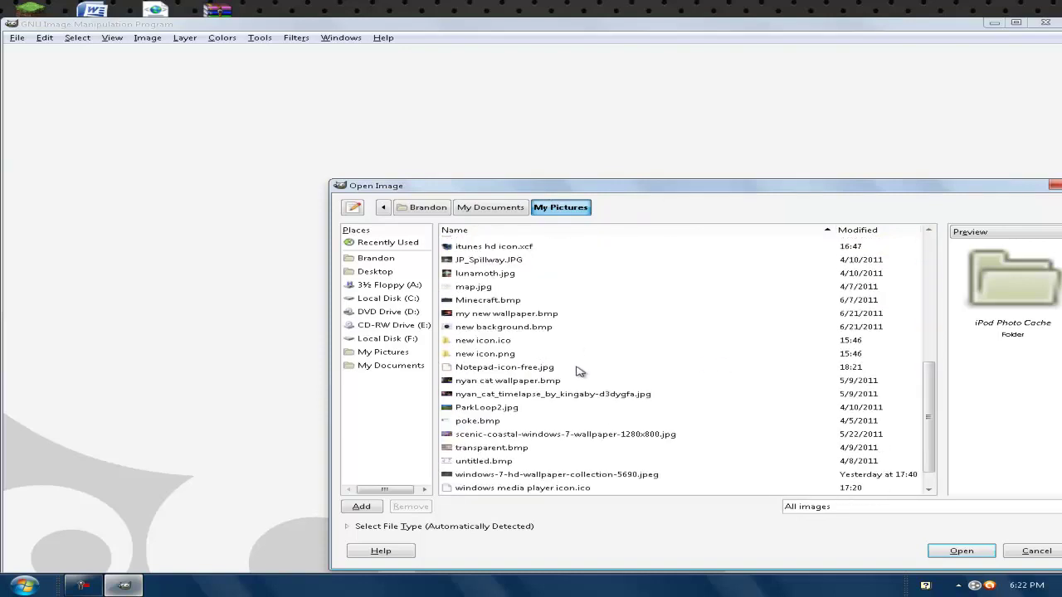
left_click(581, 367)
left_click(964, 552)
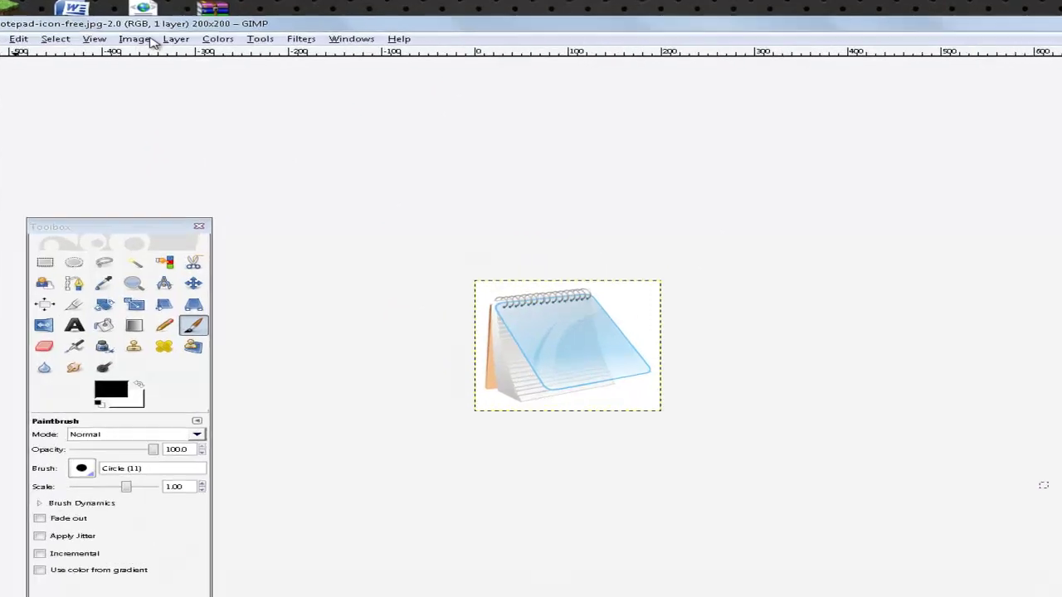
Step: Add an alpha channel to the layer and select the white background with Fuzzy Select (threshold 150)
left_click(184, 39)
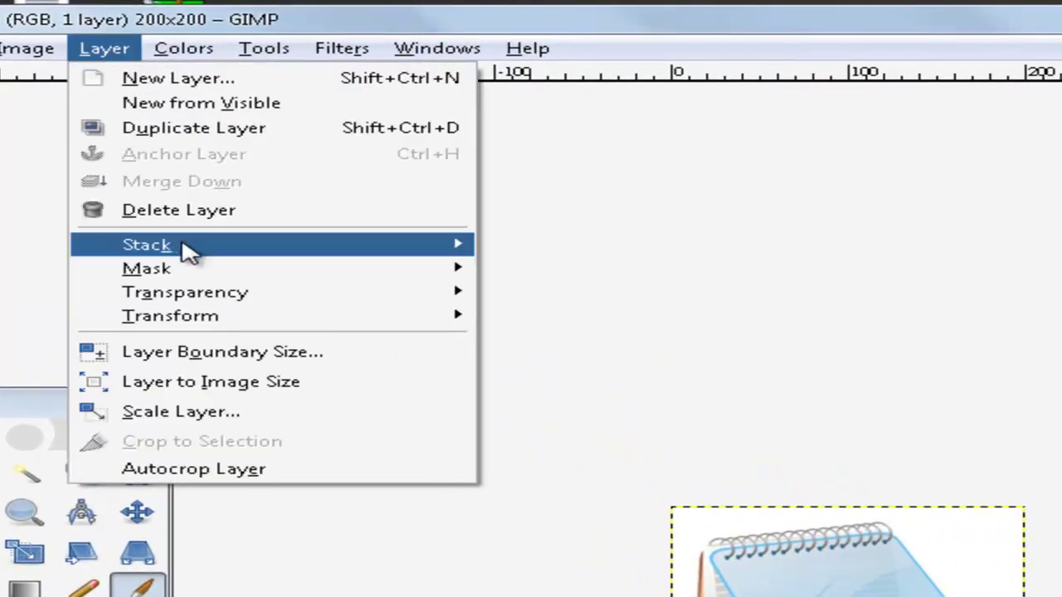
mouse_move(268, 303)
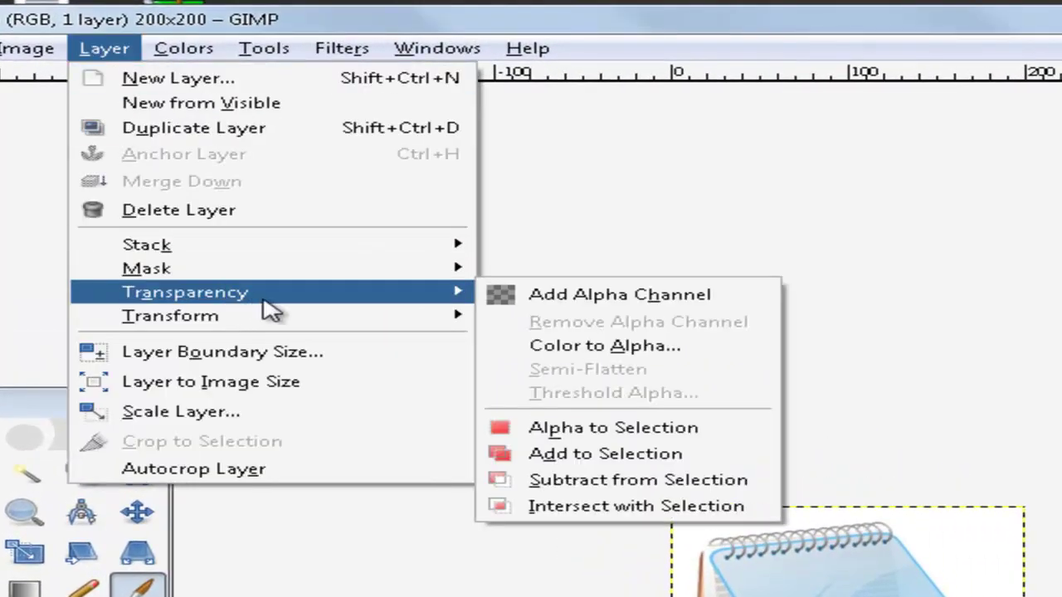
left_click(544, 309)
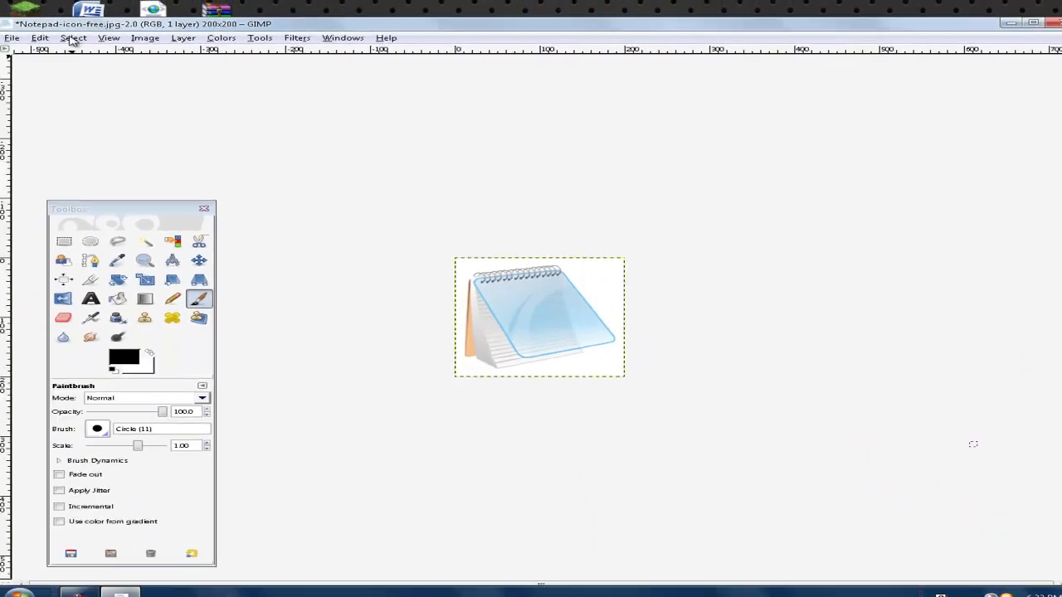
left_click(156, 209)
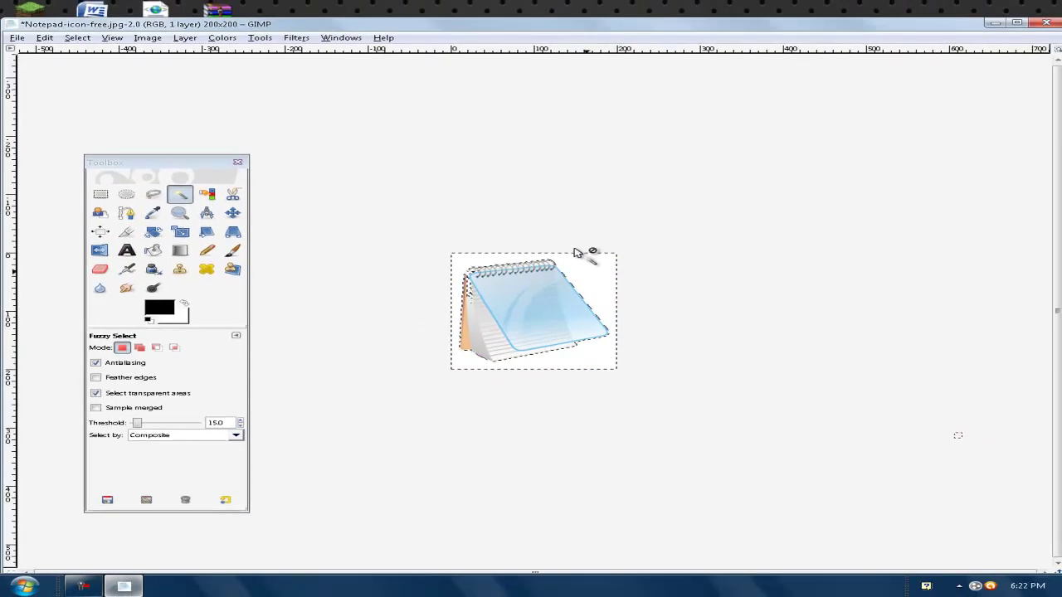
Step: Clear the white background to transparency, save as Notepad-icon-free.ico, and close the image
left_click(45, 38)
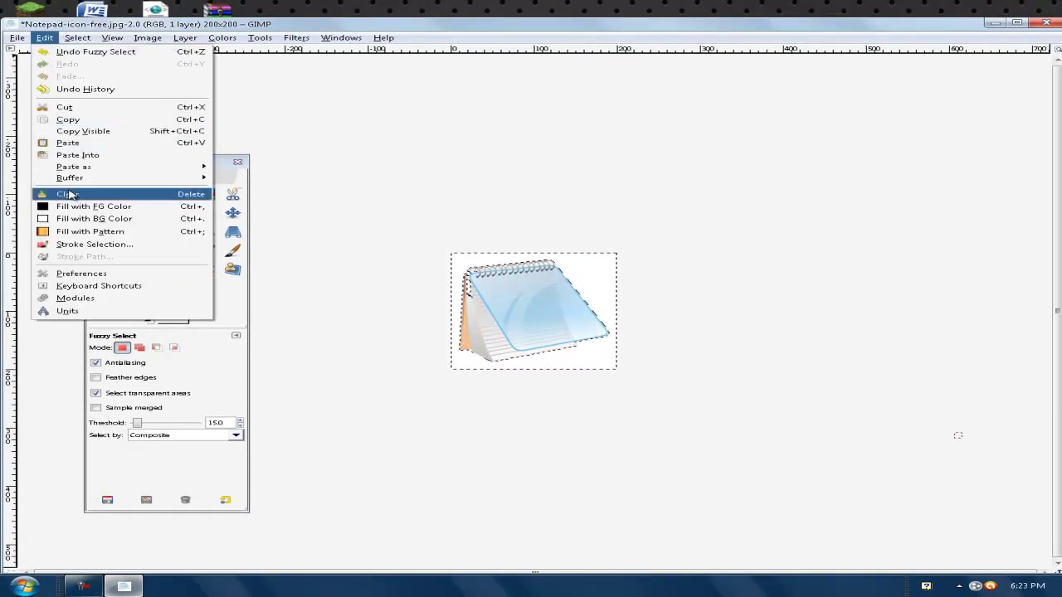
left_click(69, 194)
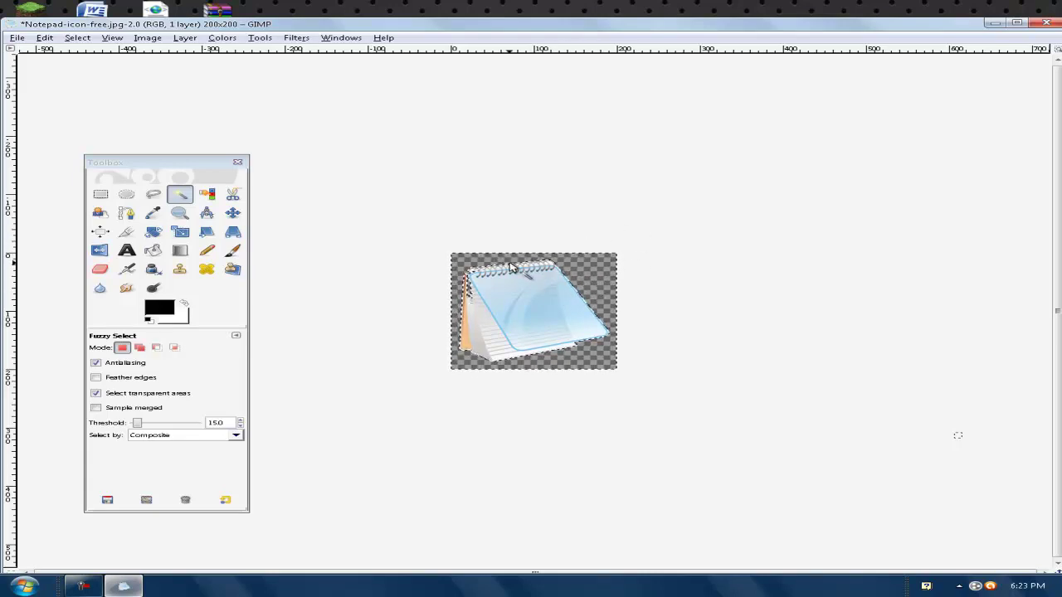
left_click(18, 39)
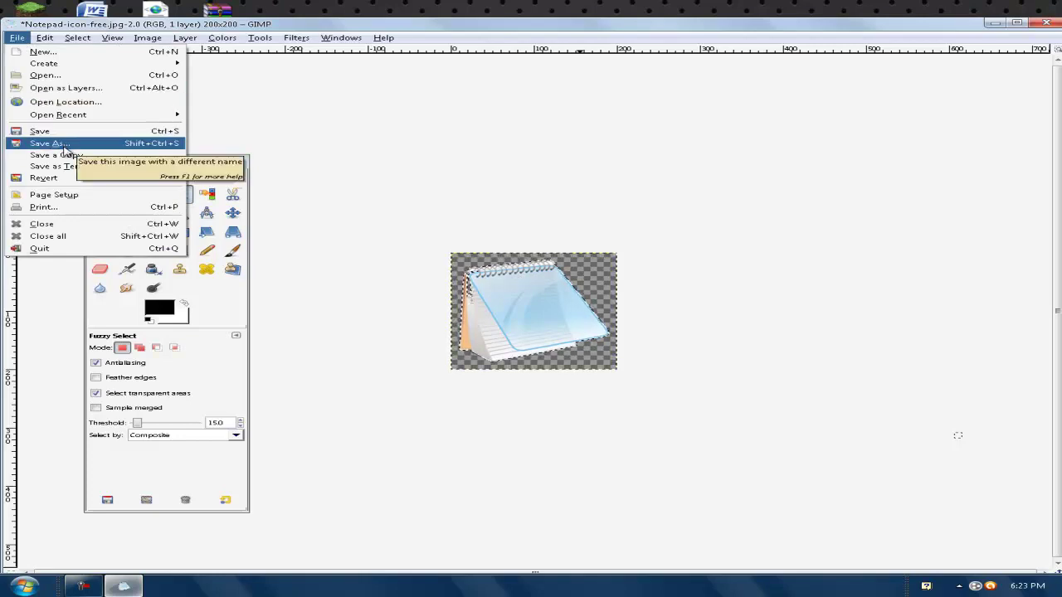
left_click(51, 143)
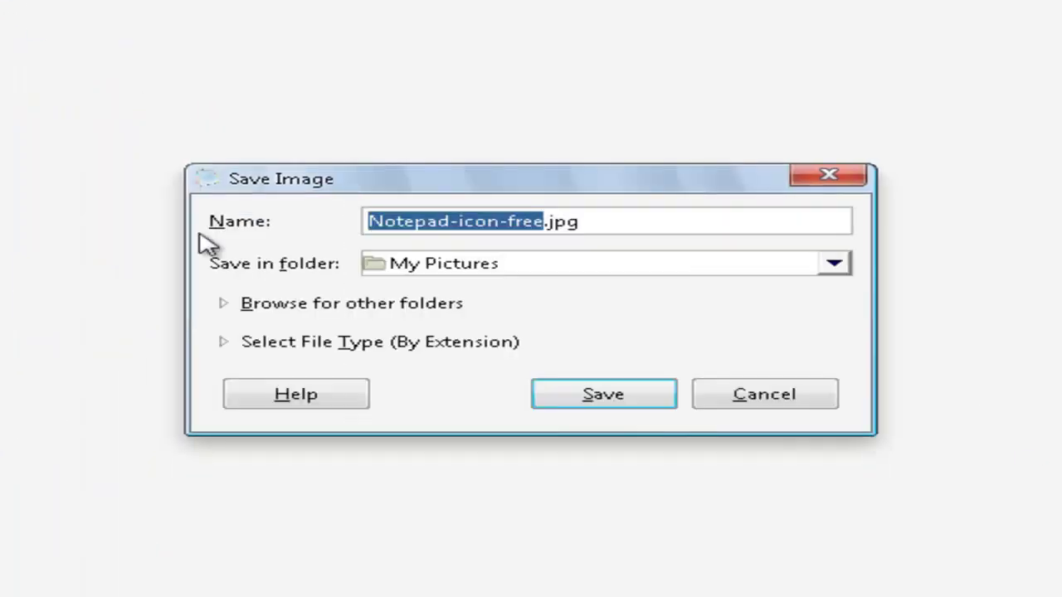
left_click(581, 222)
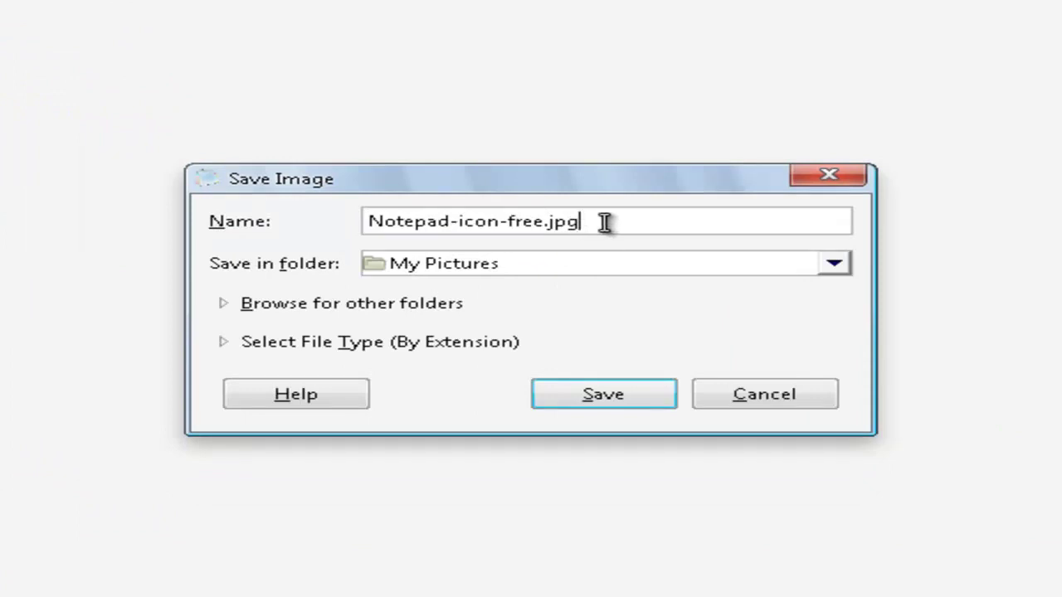
key("BackSpace")
key("BackSpace")
key("BackSpace")
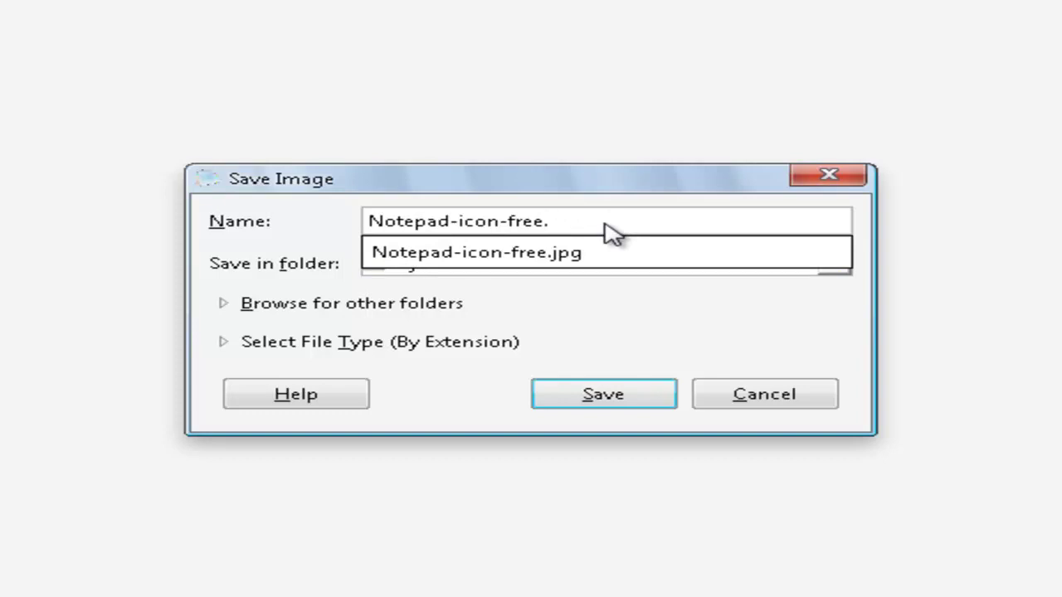
type("ico")
key("Return")
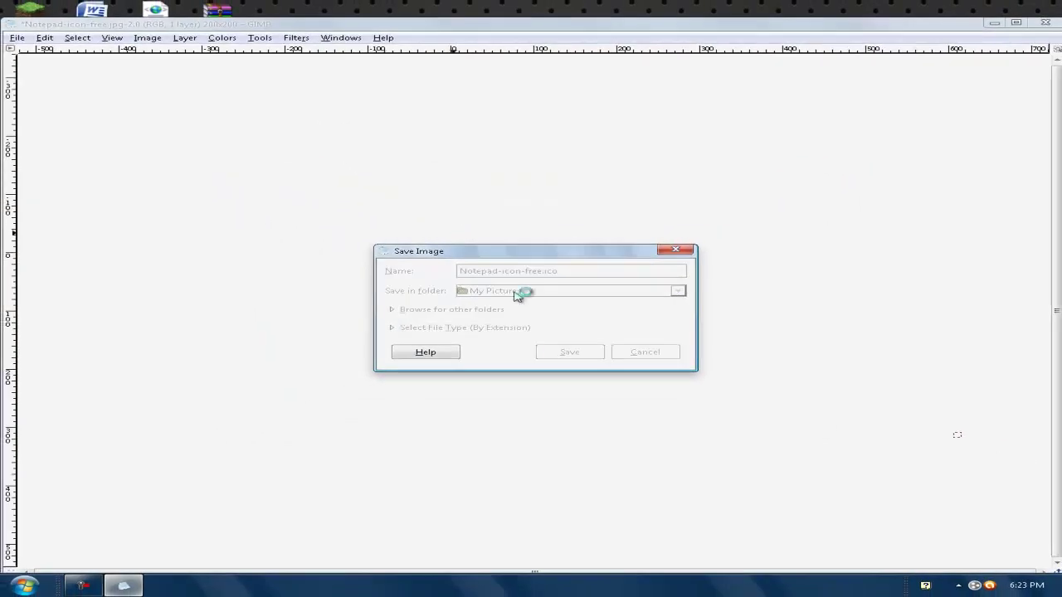
left_click(371, 300)
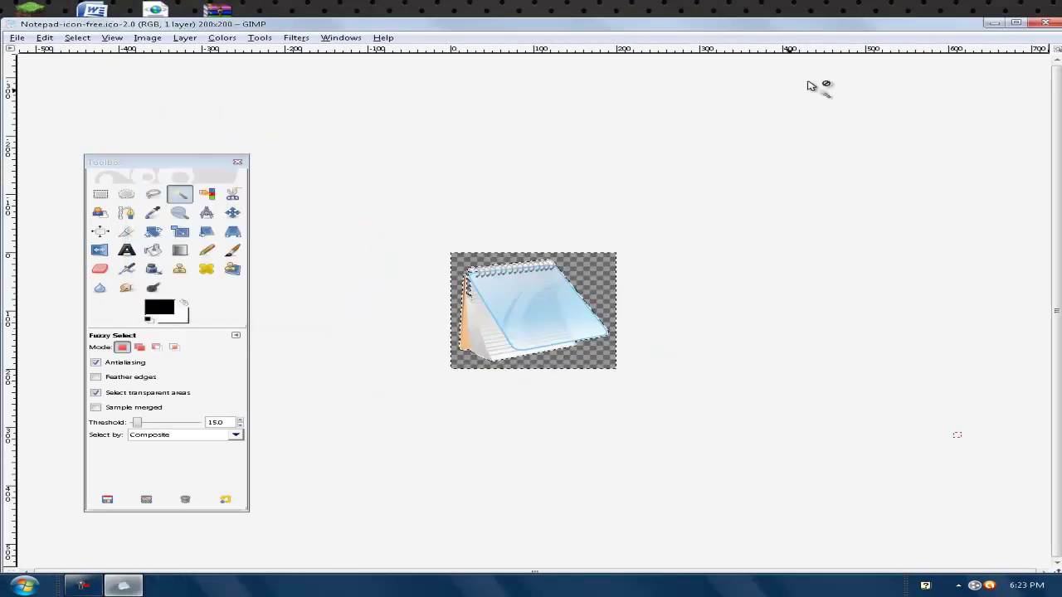
left_click(1047, 23)
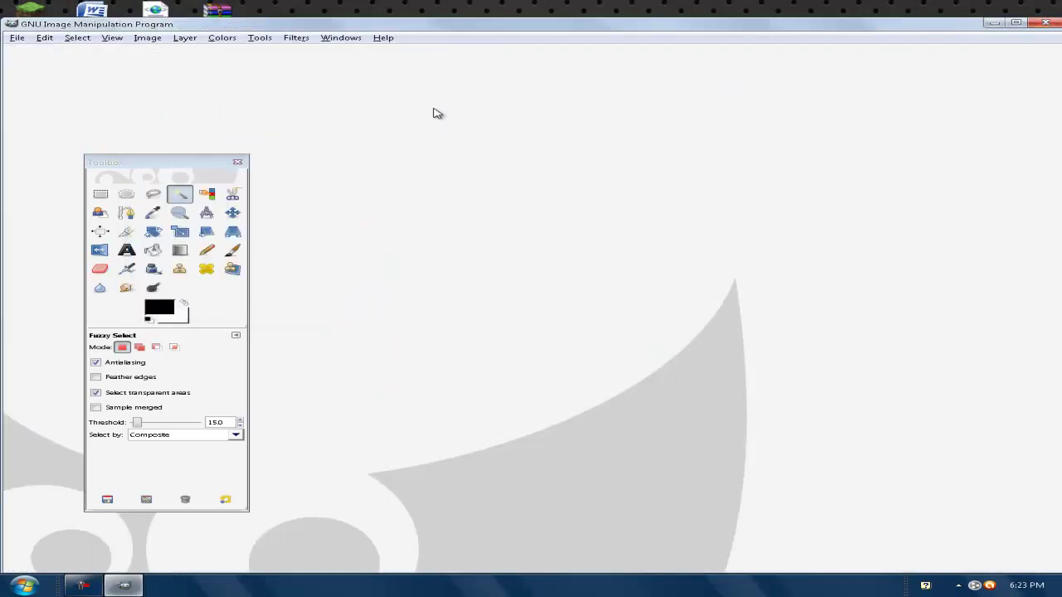
Step: Quit GIMP and open the Notepad desktop shortcut's Properties
left_click(237, 162)
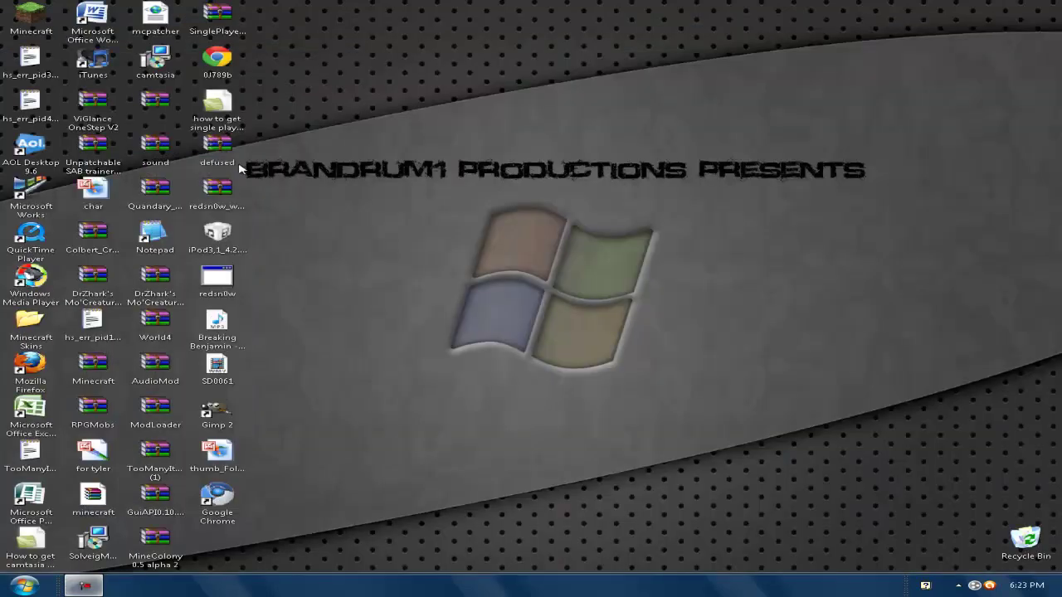
right_click(159, 233)
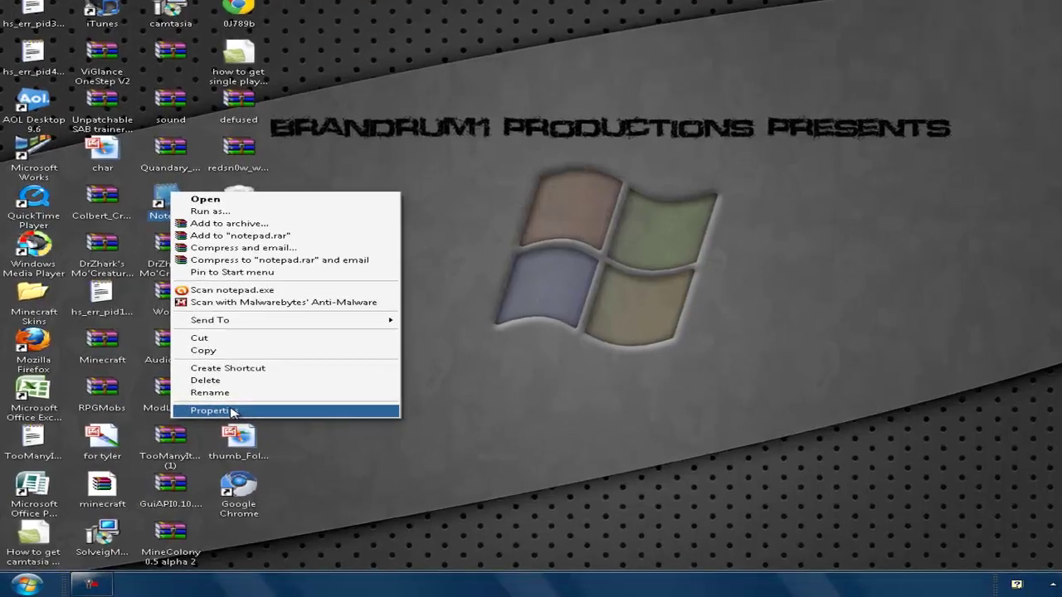
left_click(212, 429)
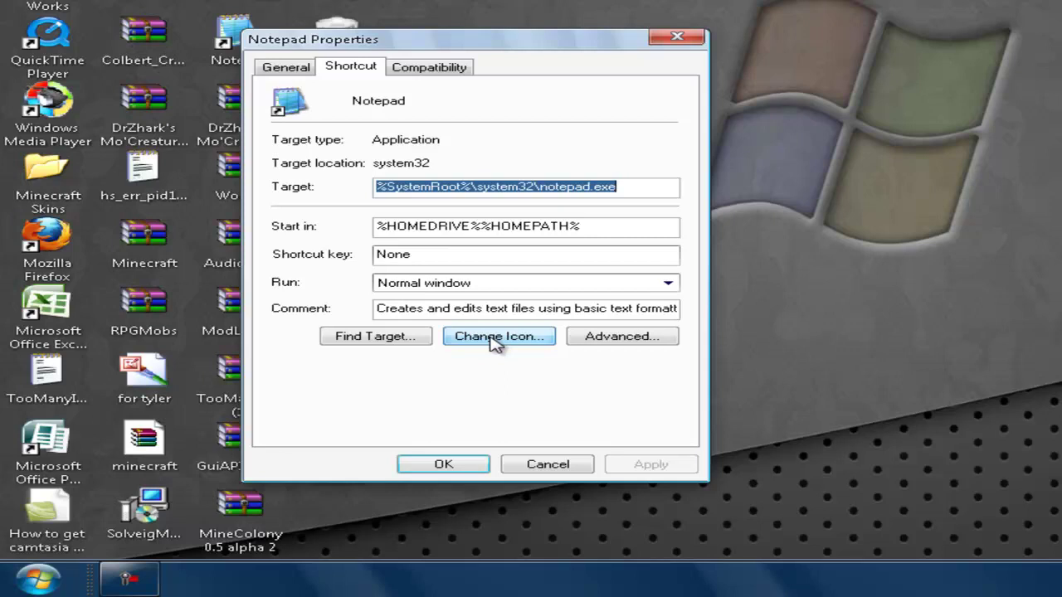
Step: Change the shortcut's icon to My Pictures\Notepad-icon-free, apply it, and close Properties
left_click(495, 338)
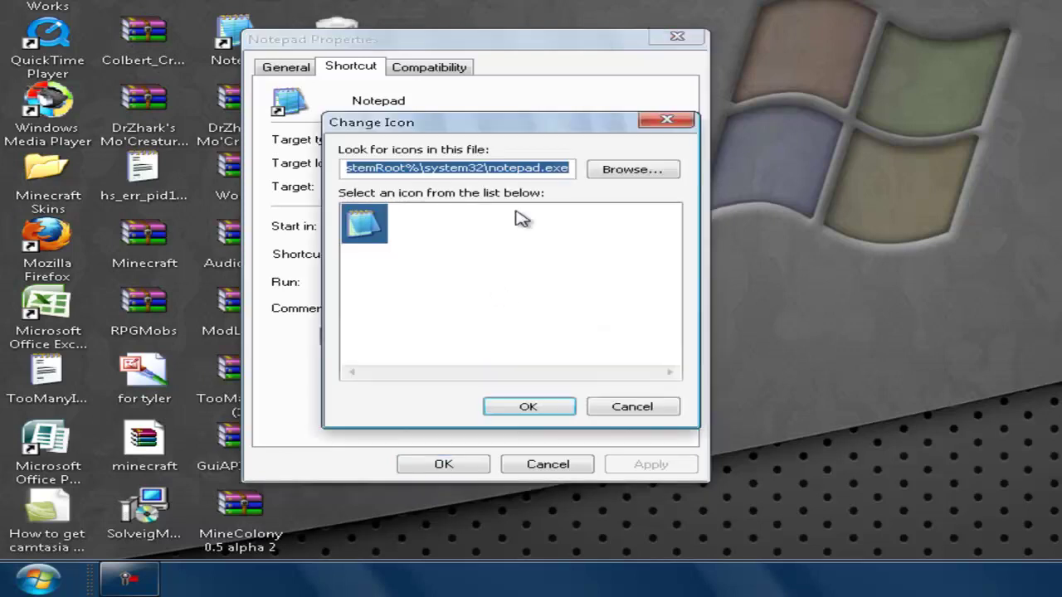
left_click(632, 170)
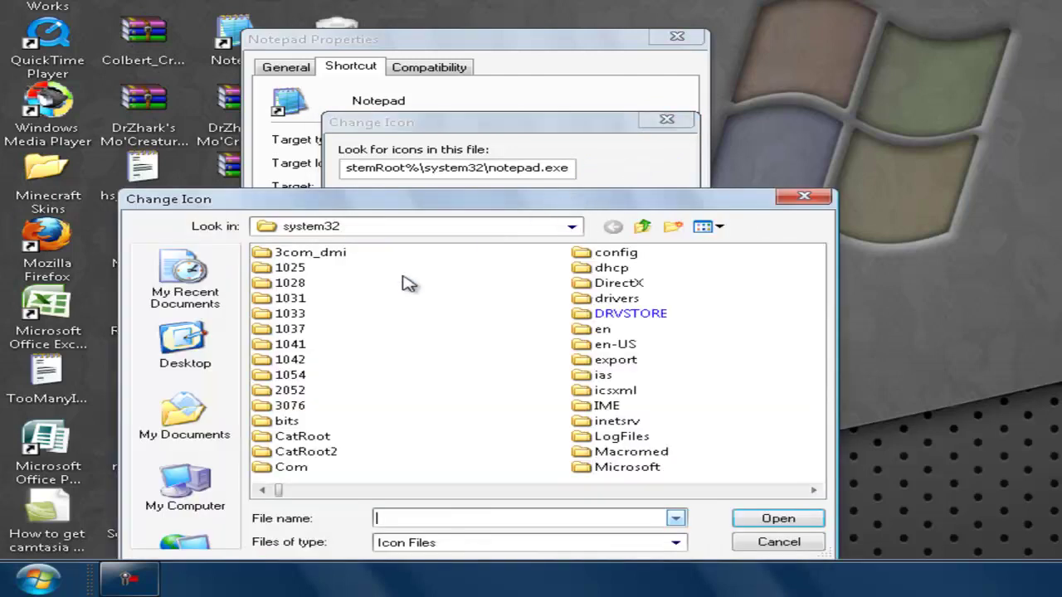
left_click(171, 428)
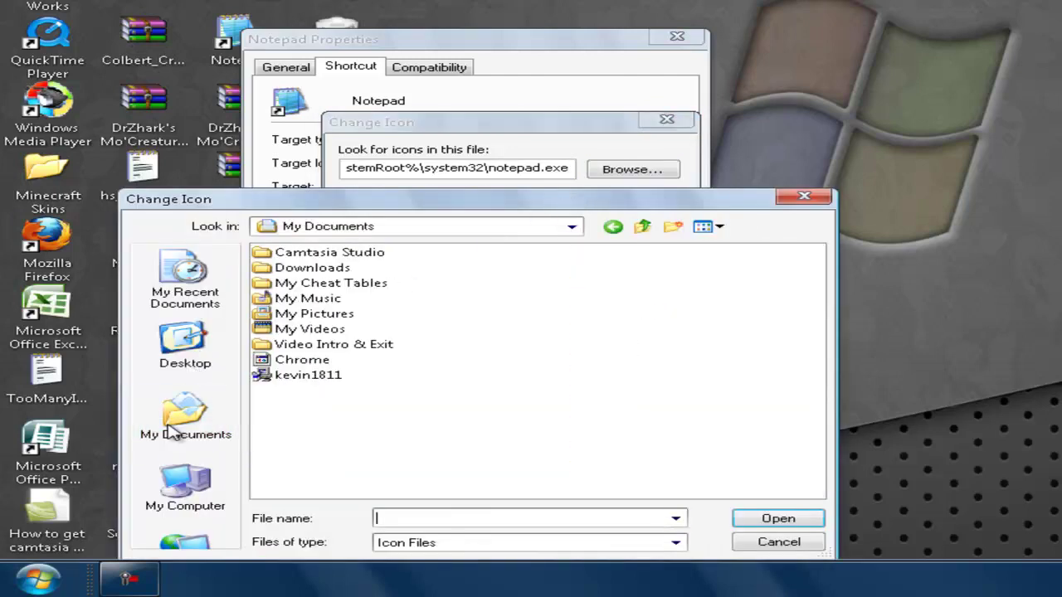
double_click(316, 316)
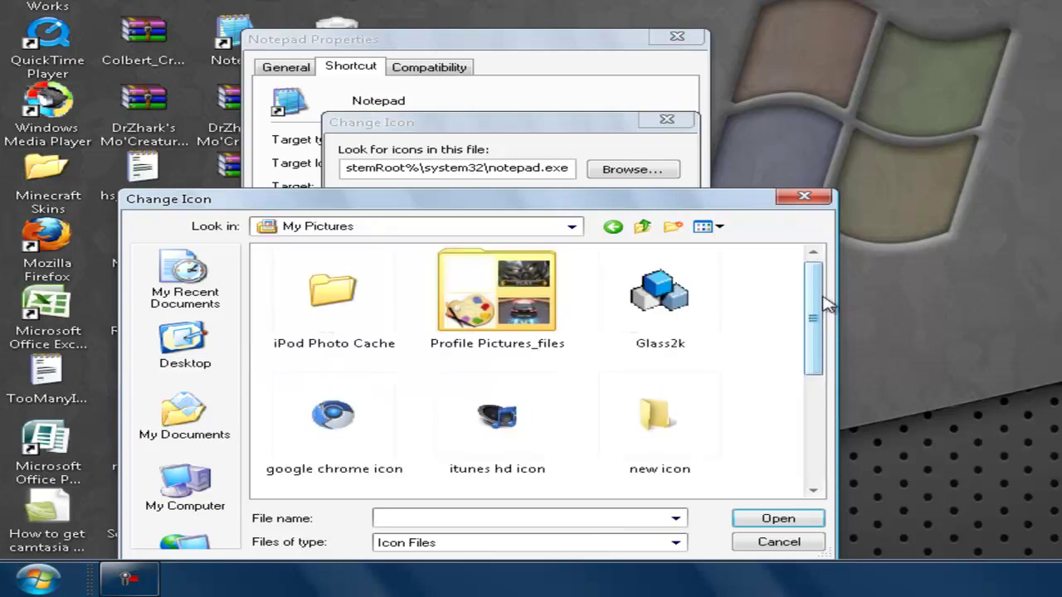
left_click_drag(826, 305, 824, 383)
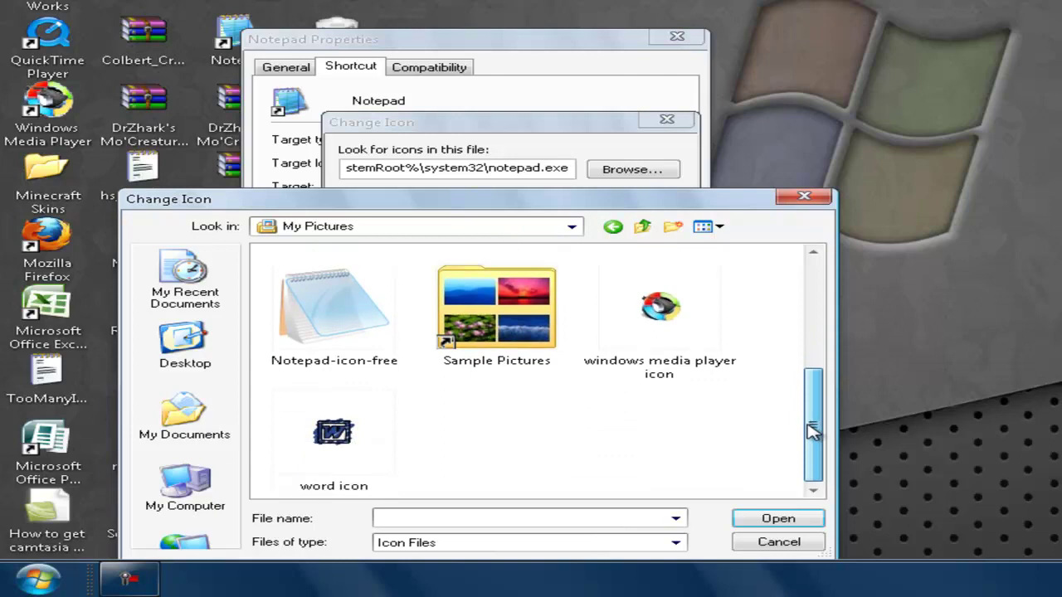
left_click(353, 321)
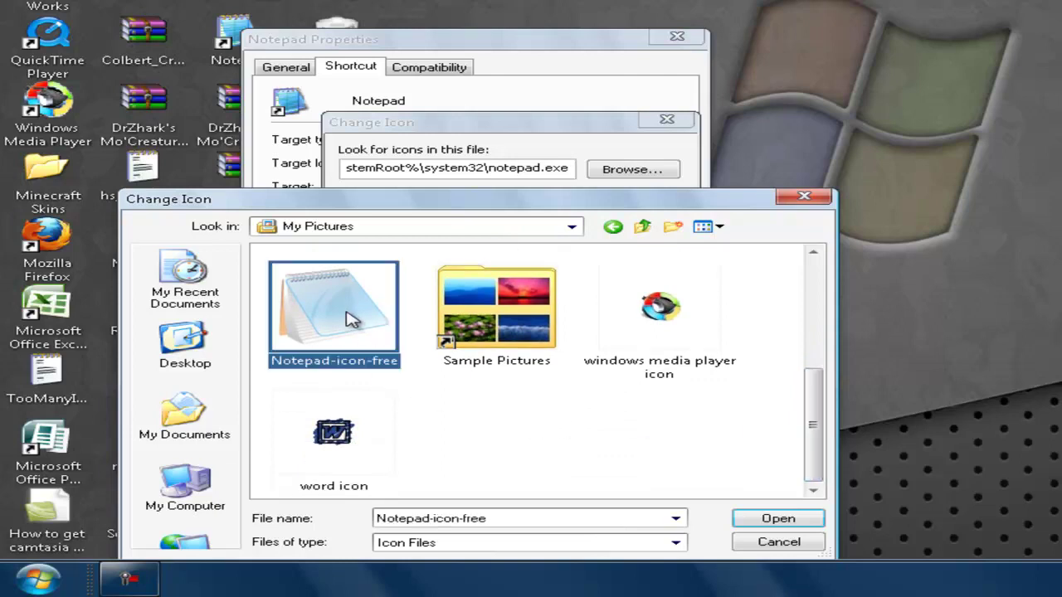
left_click(779, 520)
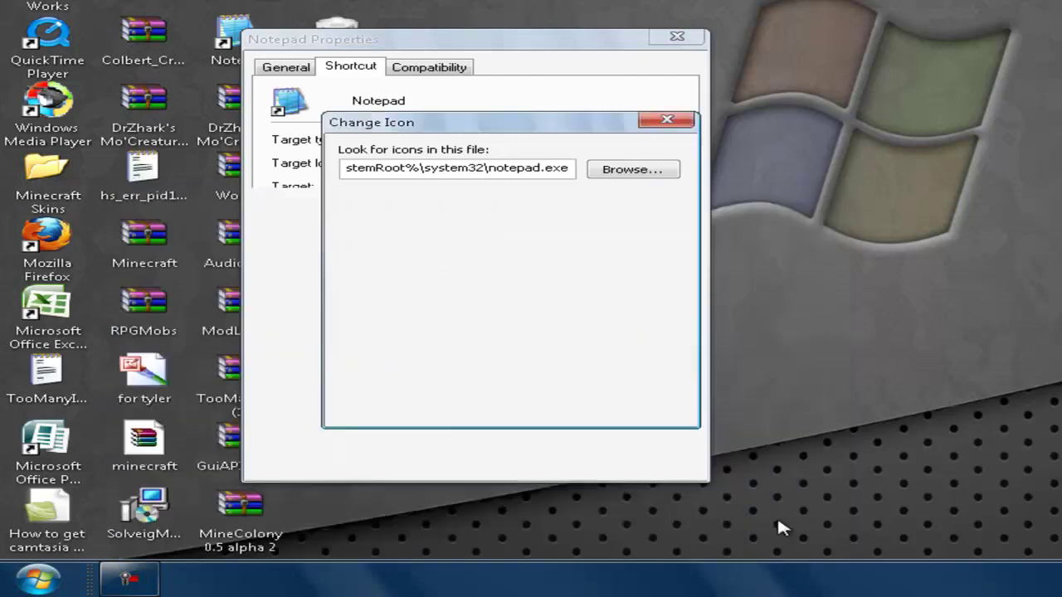
left_click(565, 411)
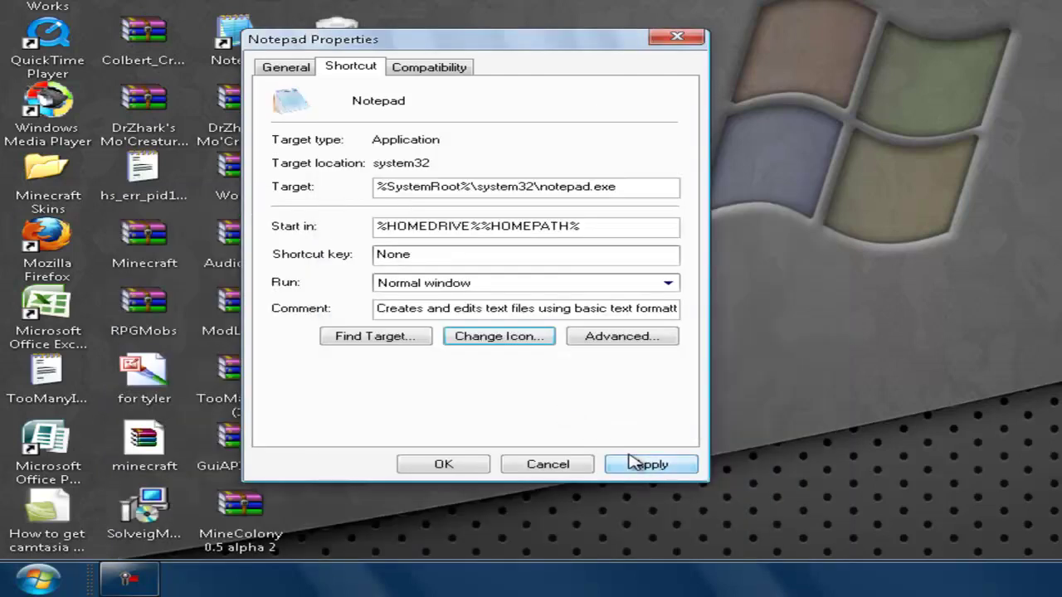
left_click(643, 468)
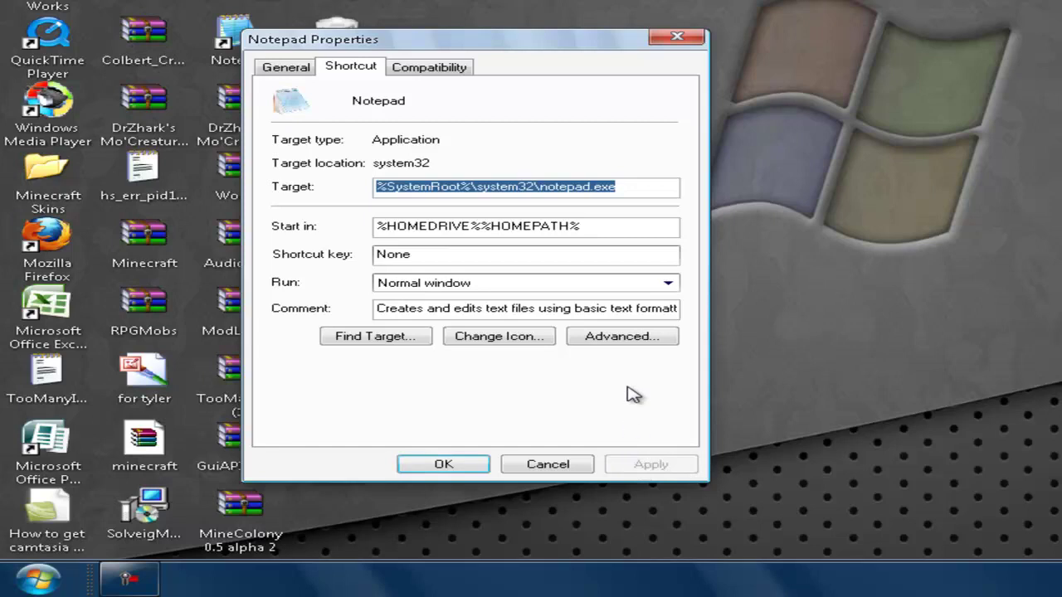
left_click(677, 38)
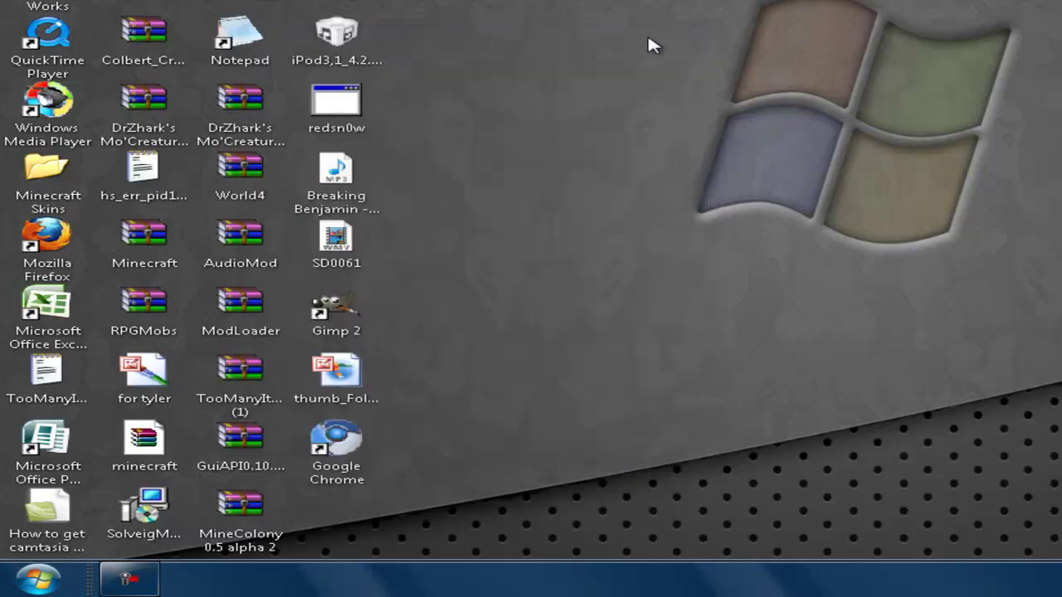
Step: Drag the Notepad shortcut onto the Windows logo in the centre of the wallpaper
left_click(247, 36)
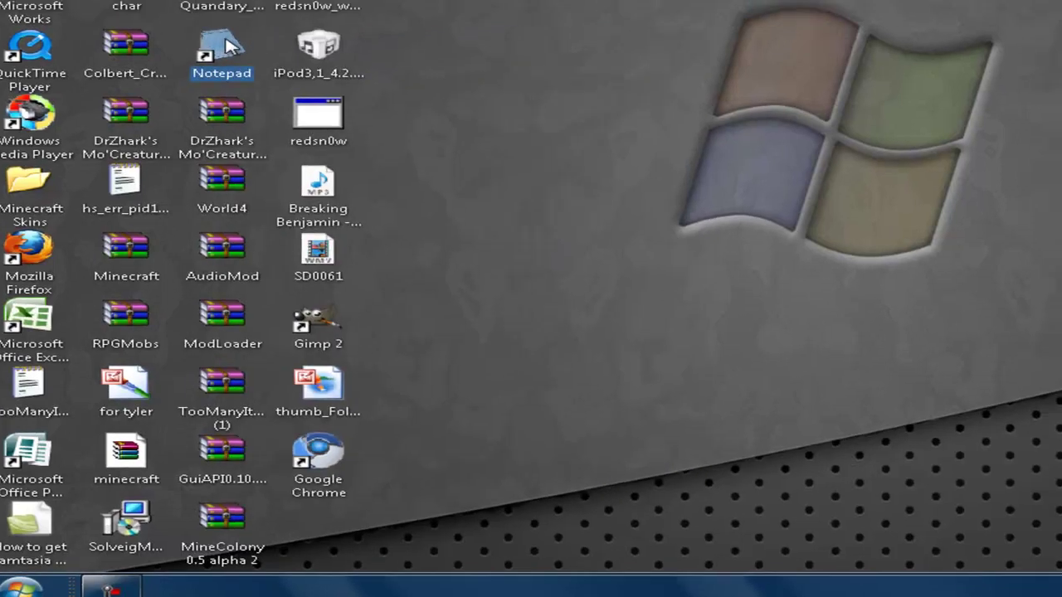
left_click_drag(231, 48, 849, 131)
left_click(780, 330)
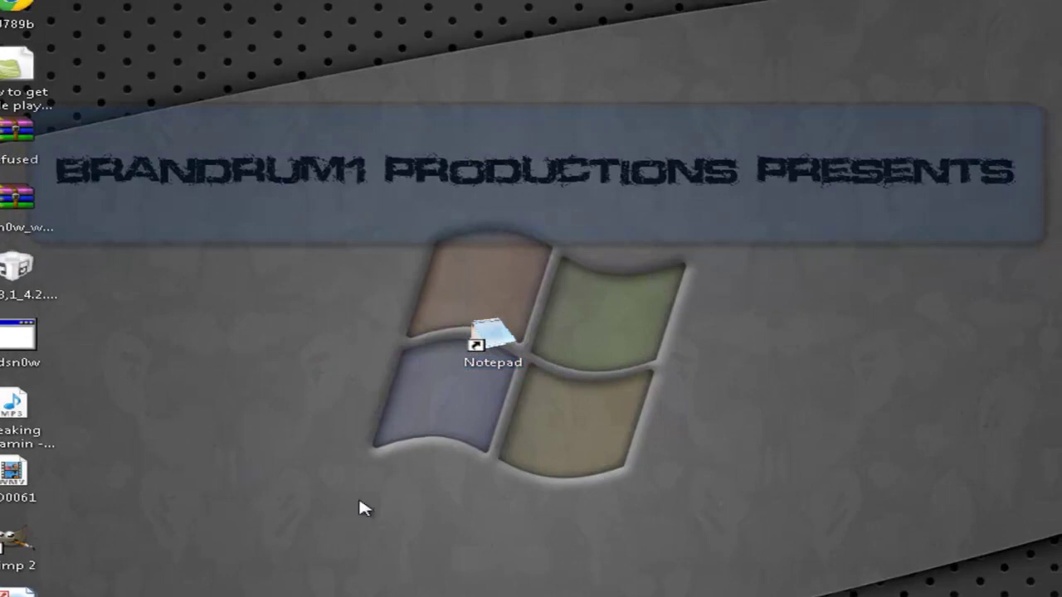
left_click(492, 336)
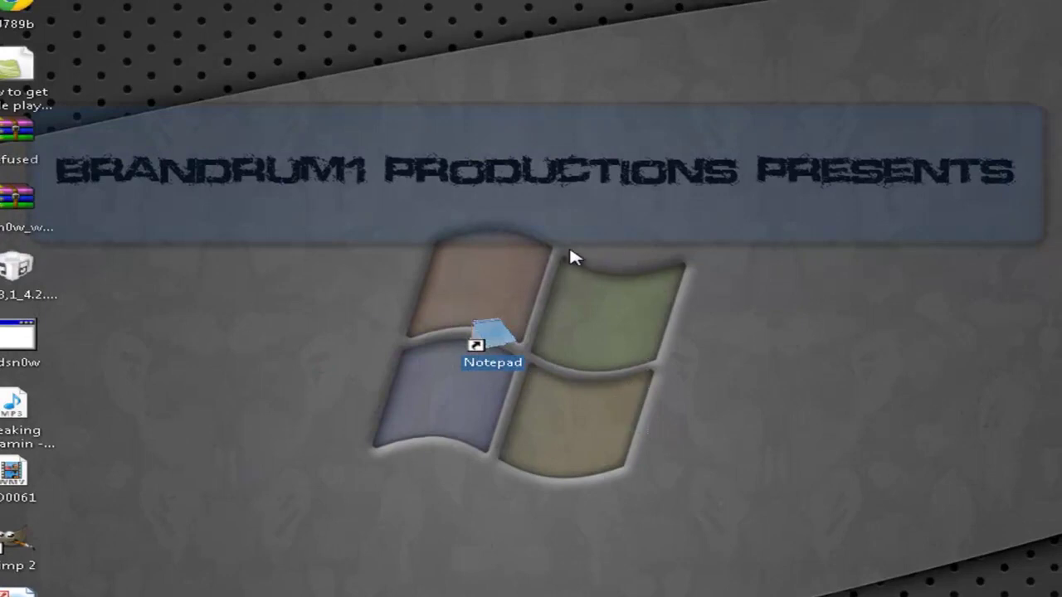
left_click_drag(571, 252, 308, 446)
left_click(605, 248)
right_click(493, 293)
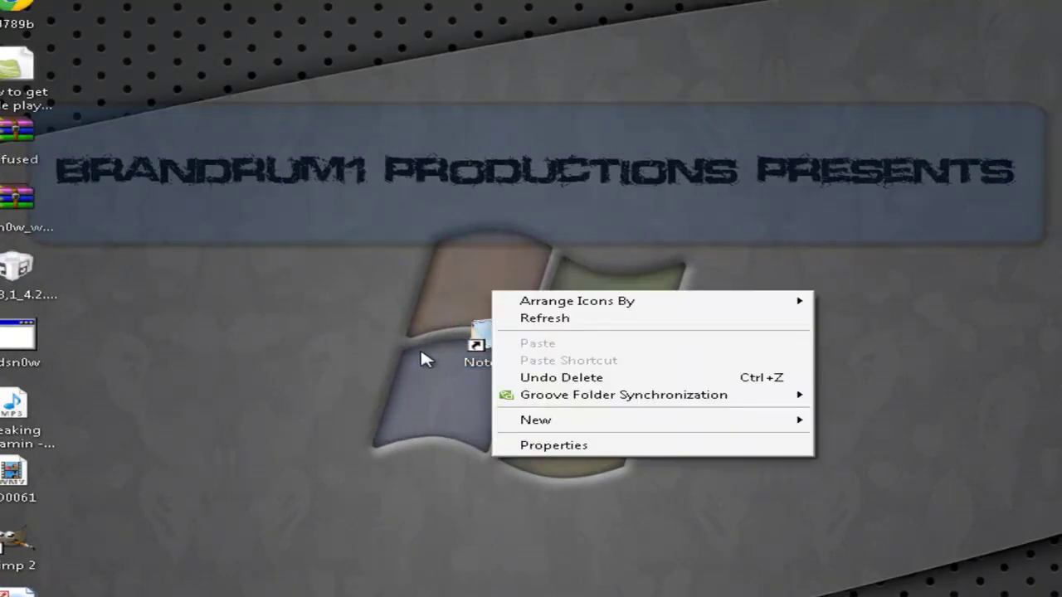
left_click(406, 343)
left_click_drag(360, 337, 686, 580)
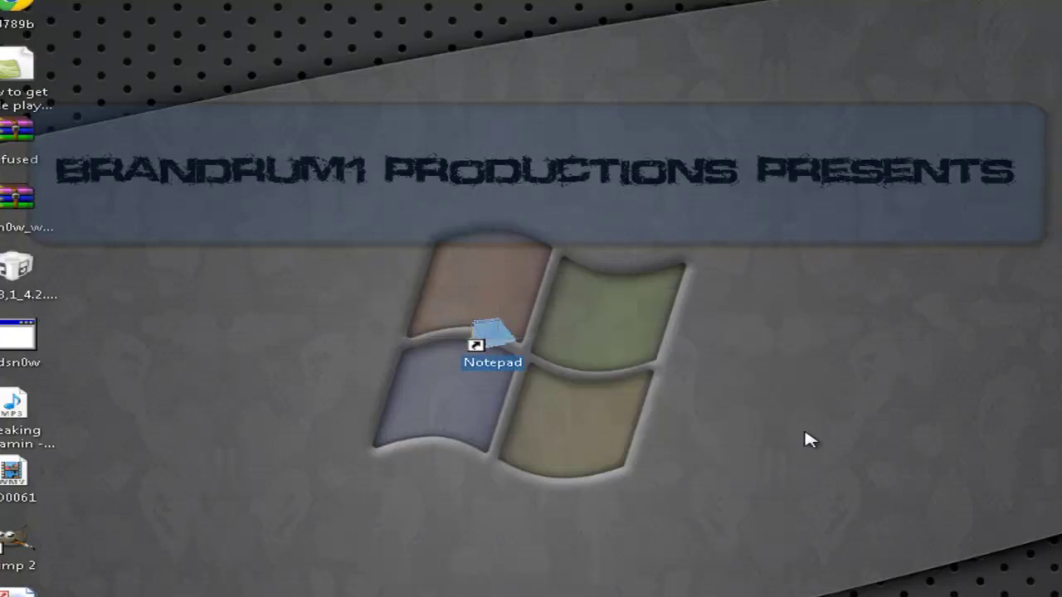
left_click_drag(804, 431, 348, 166)
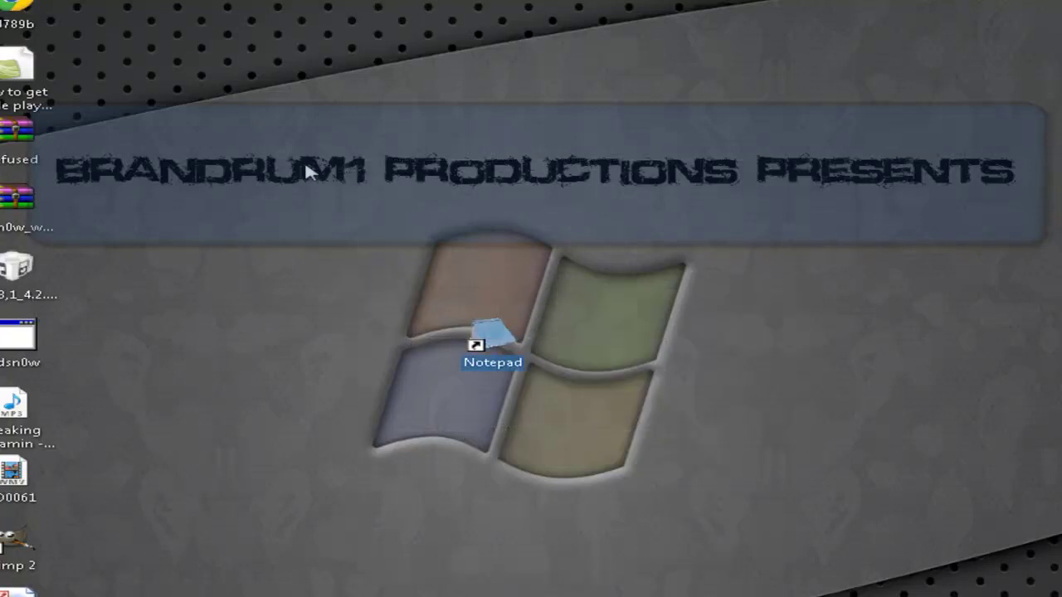